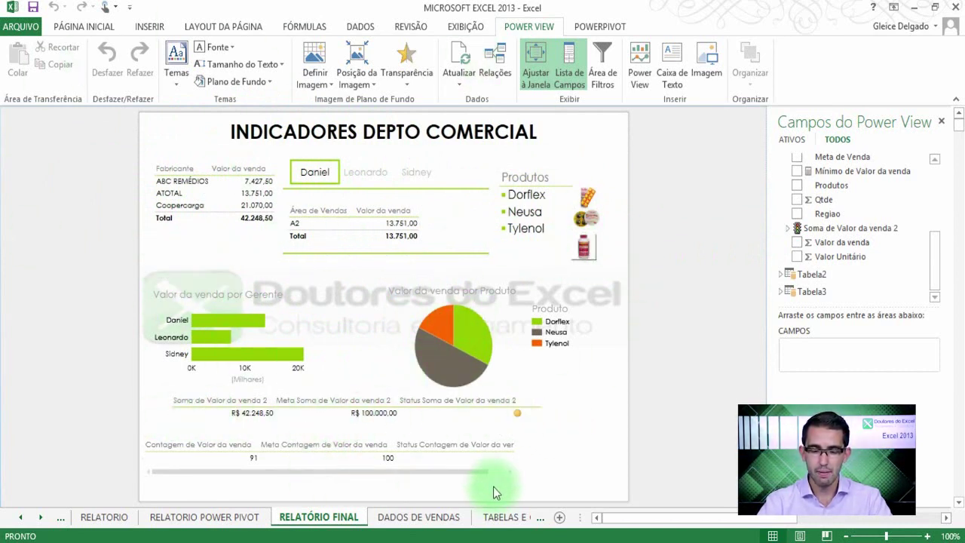
Select and adjust the card showing sales counts and targets.
left_click(506, 472)
left_click_drag(509, 472, 556, 458)
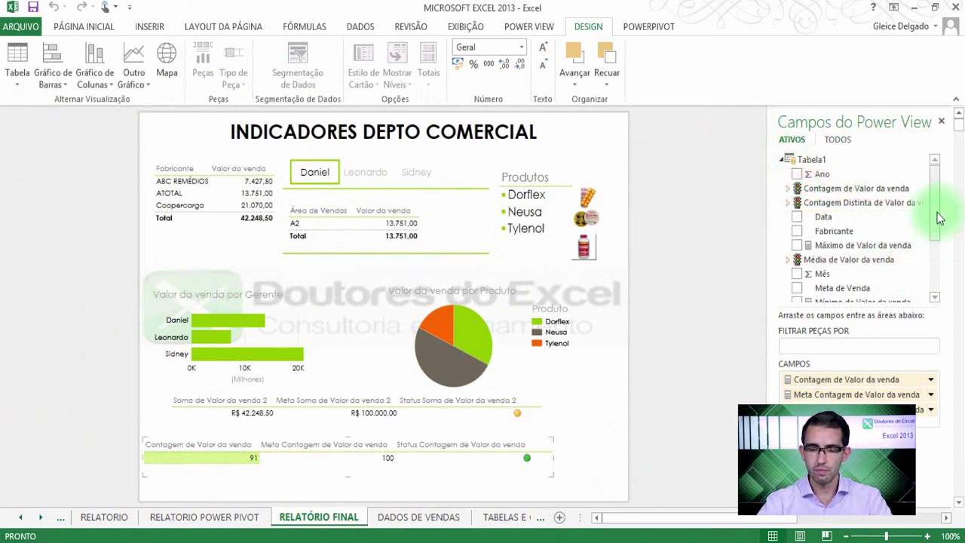
mouse_move(935, 213)
left_mouse_down()
mouse_move(940, 258)
mouse_move(942, 201)
left_mouse_up()
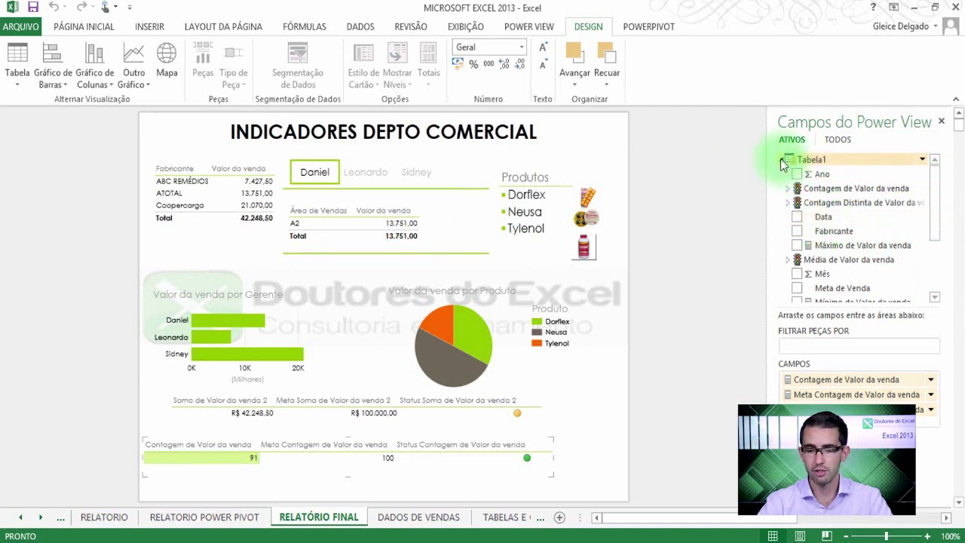
left_click_drag(935, 184, 937, 241)
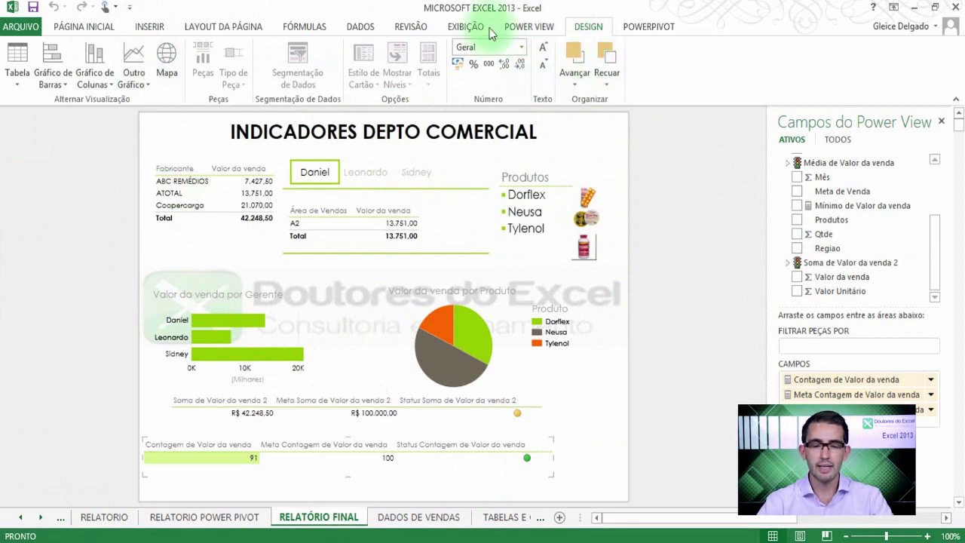
Insert a new blank Power View sheet and rename it 'MAPA DE VENDAS'.
left_click(543, 29)
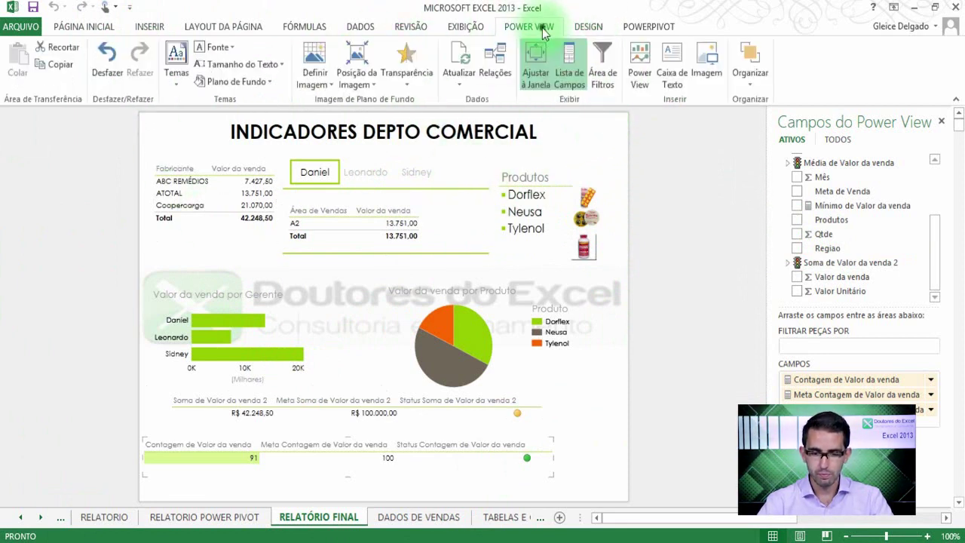
left_click(640, 76)
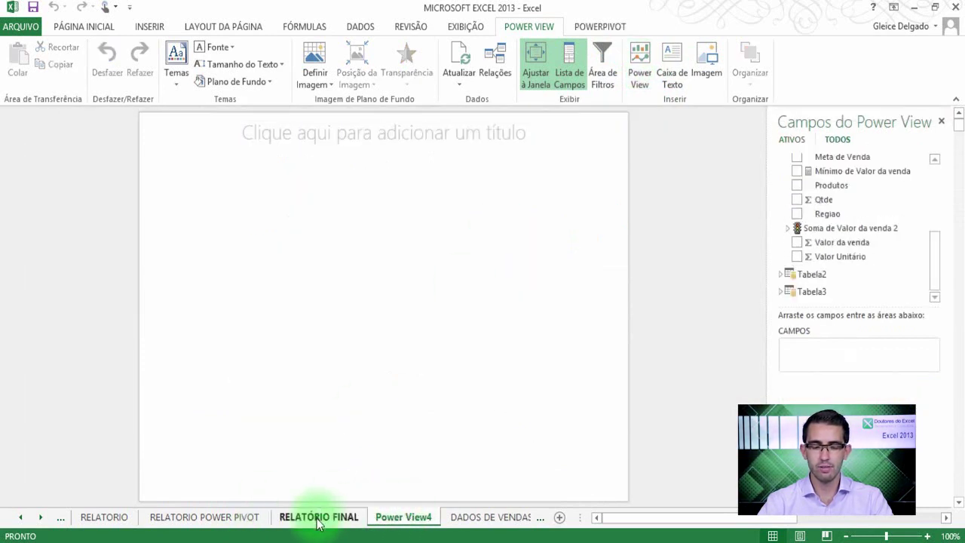
double_click(408, 519)
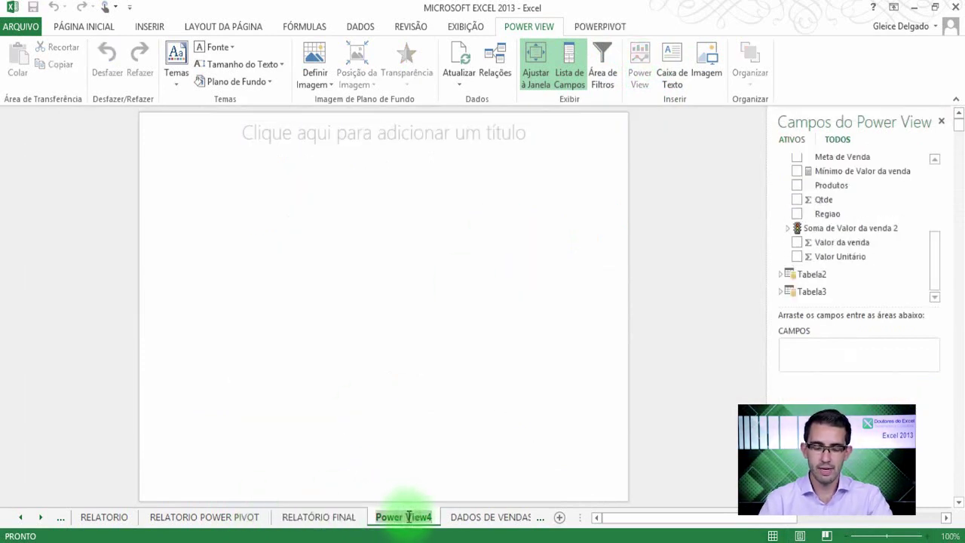
type("MAPA")
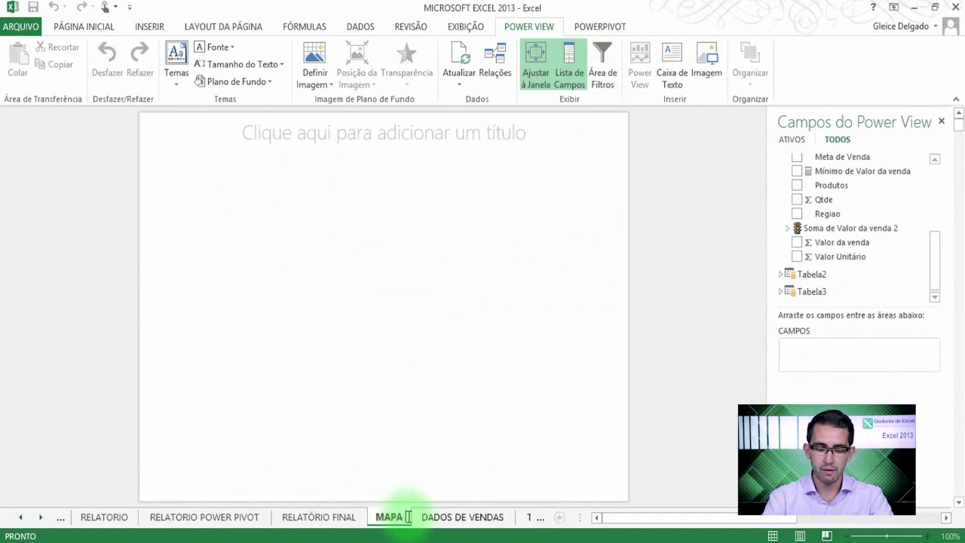
type(" DE VENDAS")
key("Return")
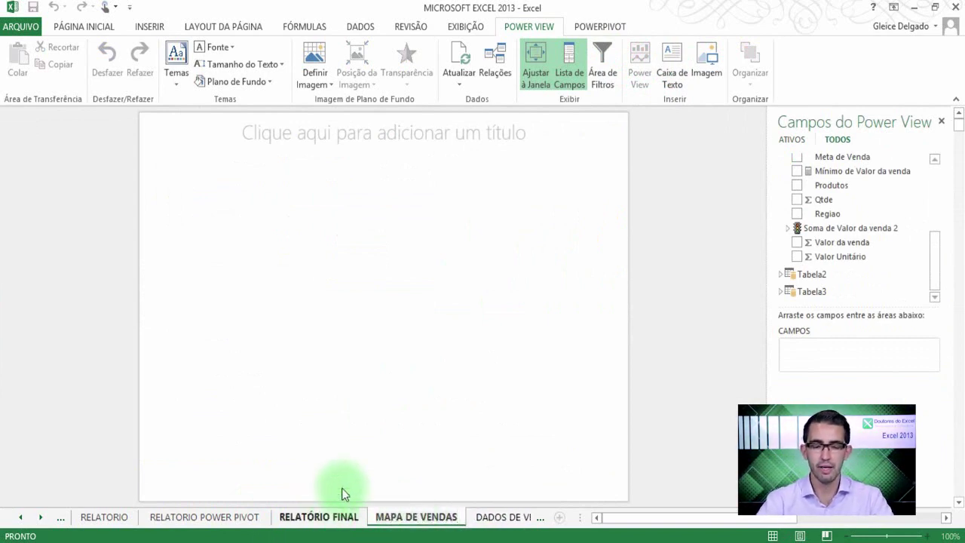
left_click(323, 180)
Title the report 'MAPA DE VENDAS POR REGIÃO'.
left_click(326, 132)
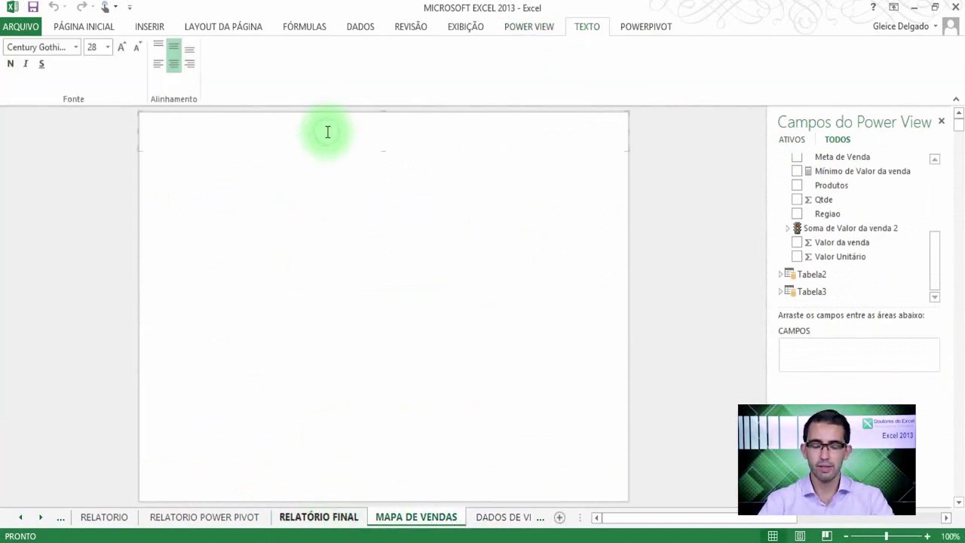
type("MAPA DE VEND")
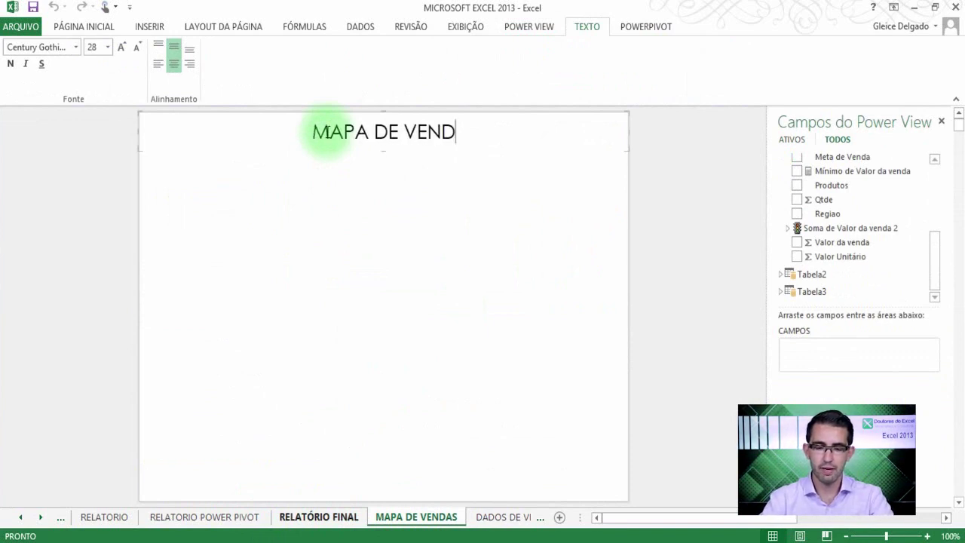
type("AS POR REGI")
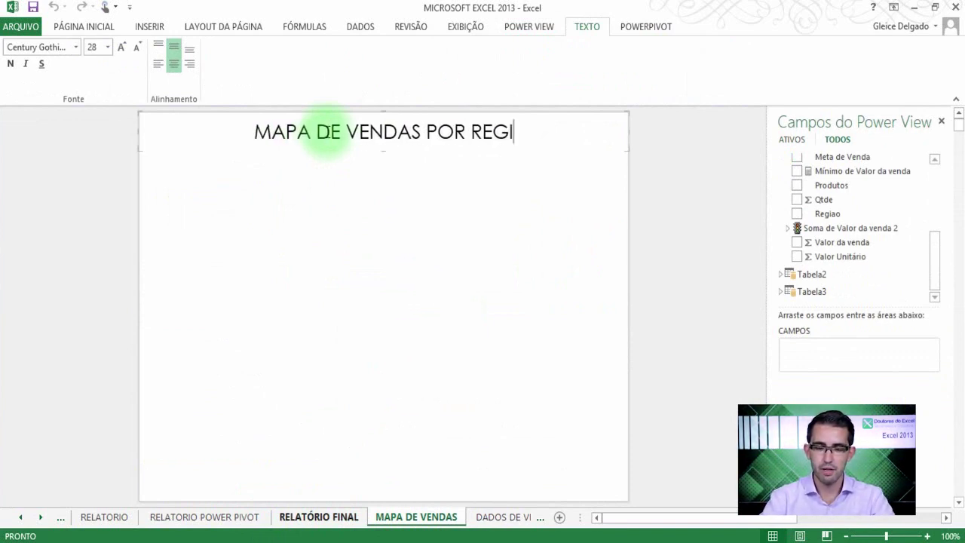
type("ÃO")
left_click(314, 220)
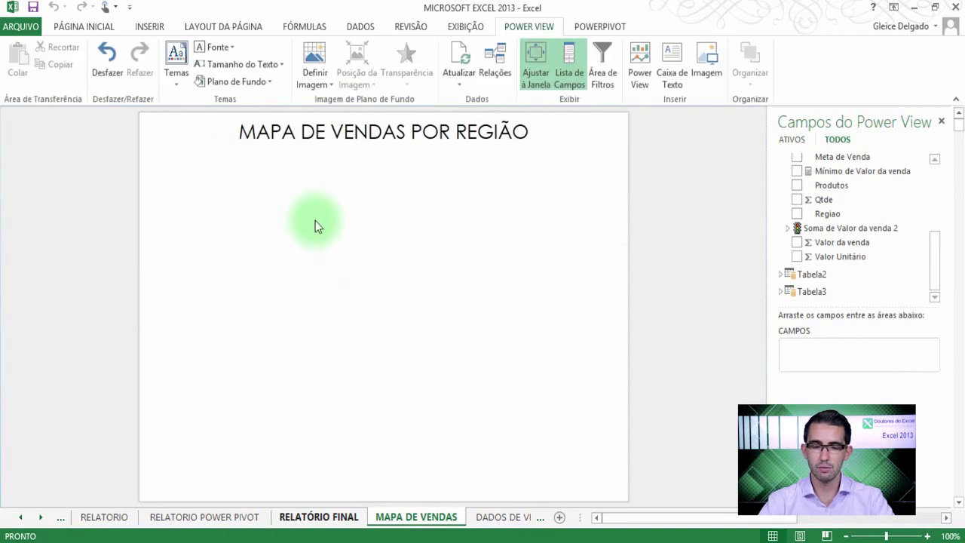
Add a Regiao table listing CENTRO-OESTE, NORDESTE, SUDESTE and SUL to the report.
left_click(179, 83)
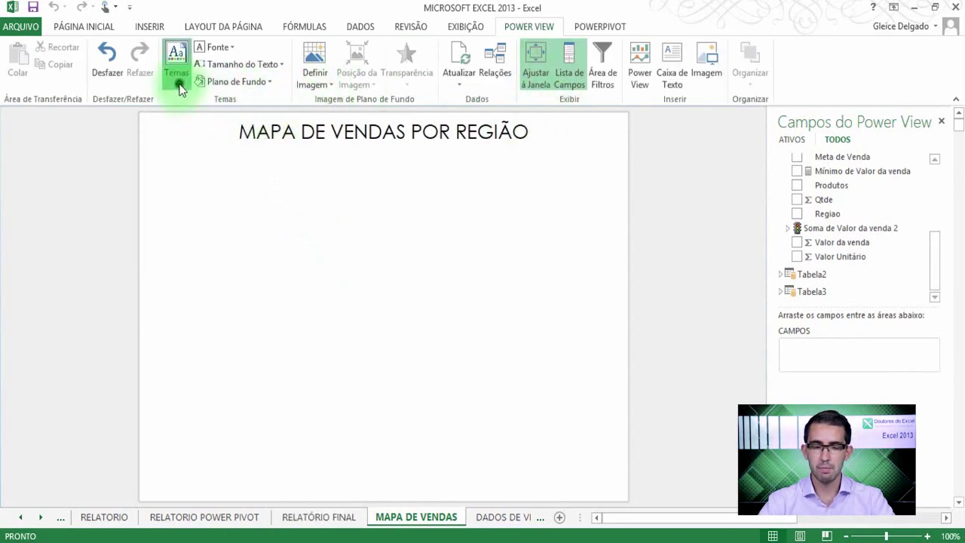
left_click(227, 244)
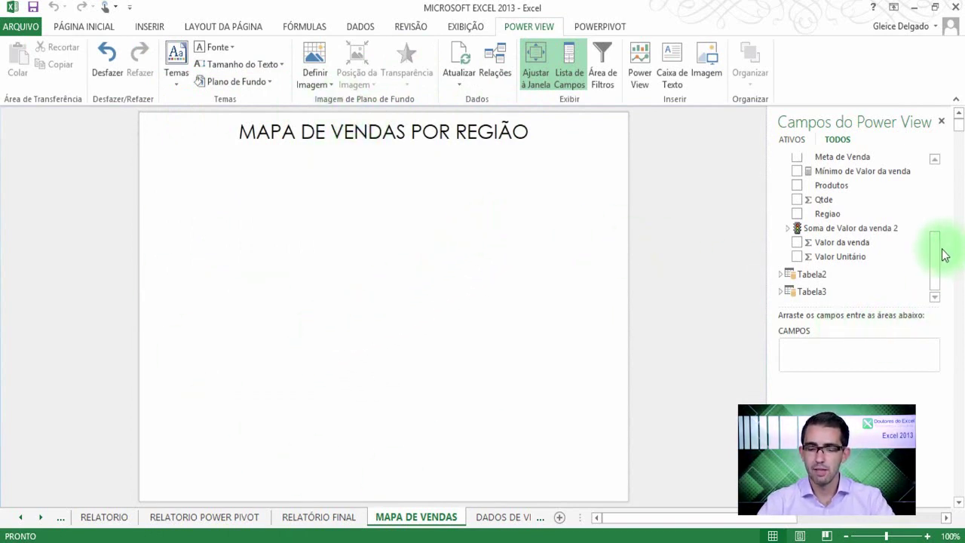
left_click_drag(938, 251, 939, 246)
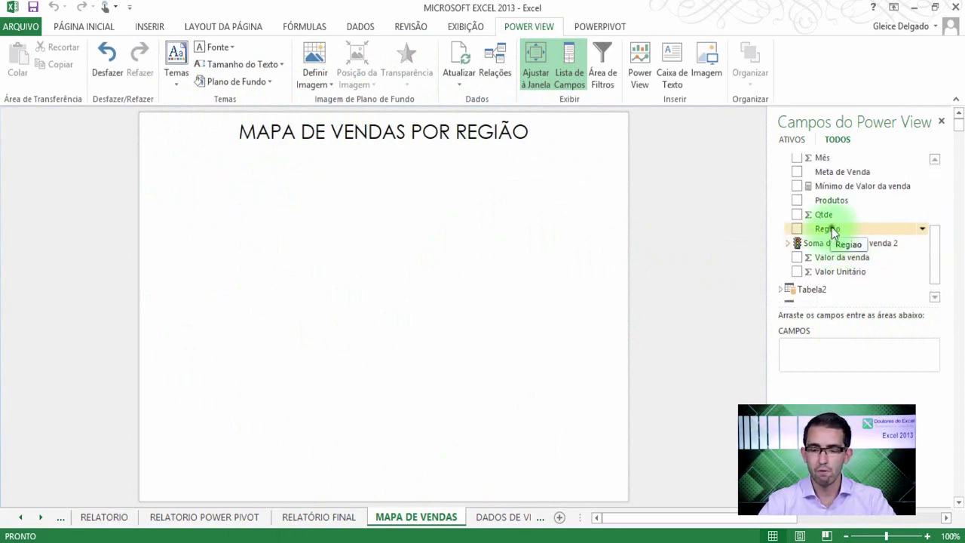
left_click_drag(833, 232, 818, 351)
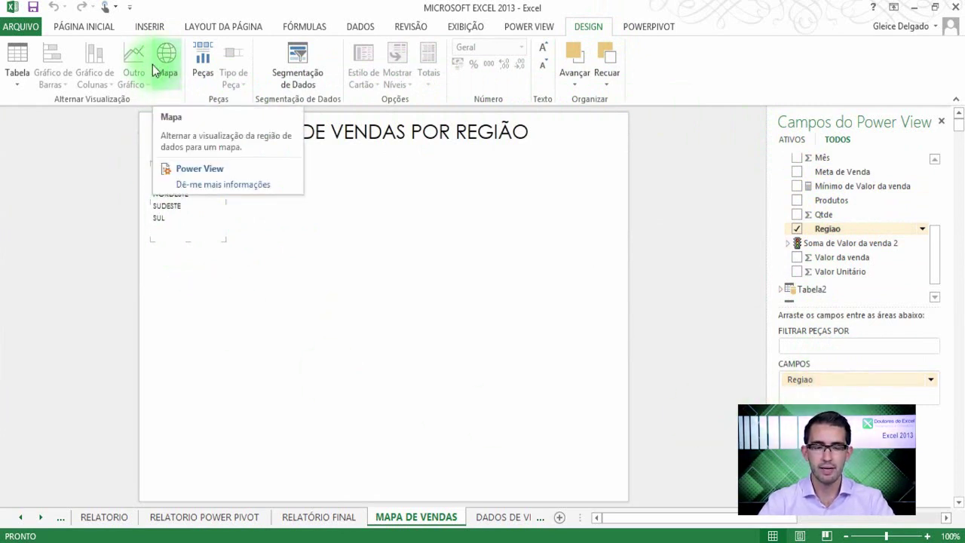
Convert the Regiao table to a map and enlarge it to fill the page width.
left_click(367, 196)
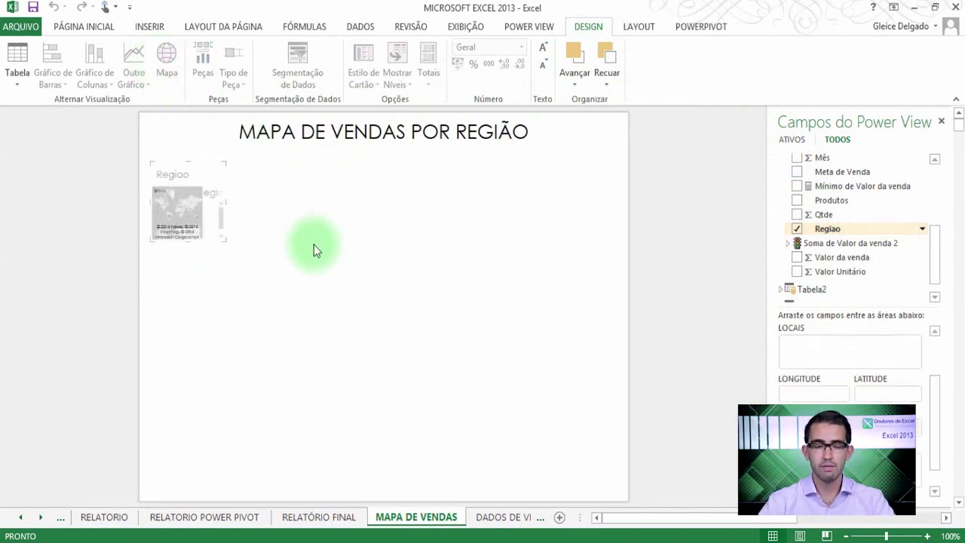
mouse_move(224, 239)
left_mouse_down()
mouse_move(472, 306)
mouse_move(490, 324)
left_mouse_up()
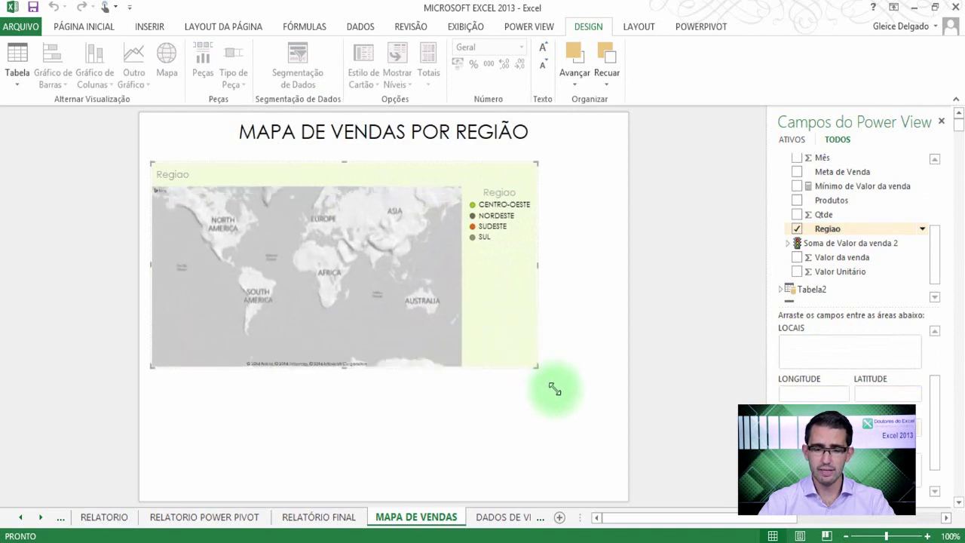
left_click_drag(490, 326, 591, 391)
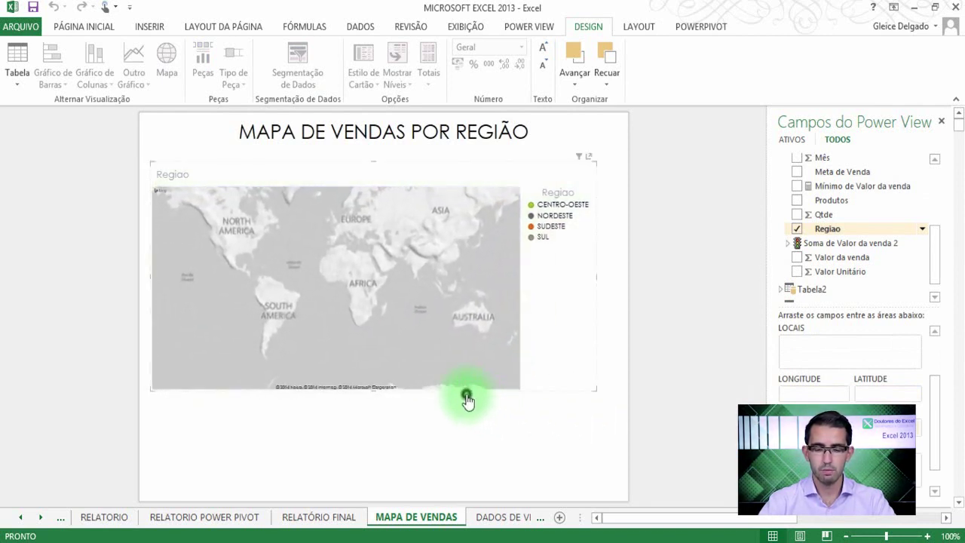
Move the map slightly lower and widen the Power View field list pane.
left_click(467, 398)
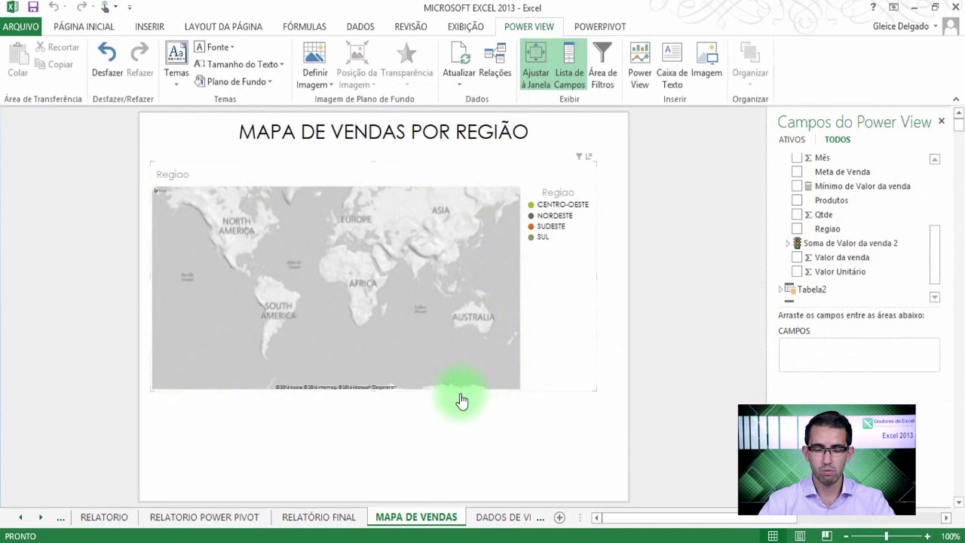
mouse_move(460, 394)
left_mouse_down()
mouse_move(478, 438)
mouse_move(472, 431)
left_mouse_up()
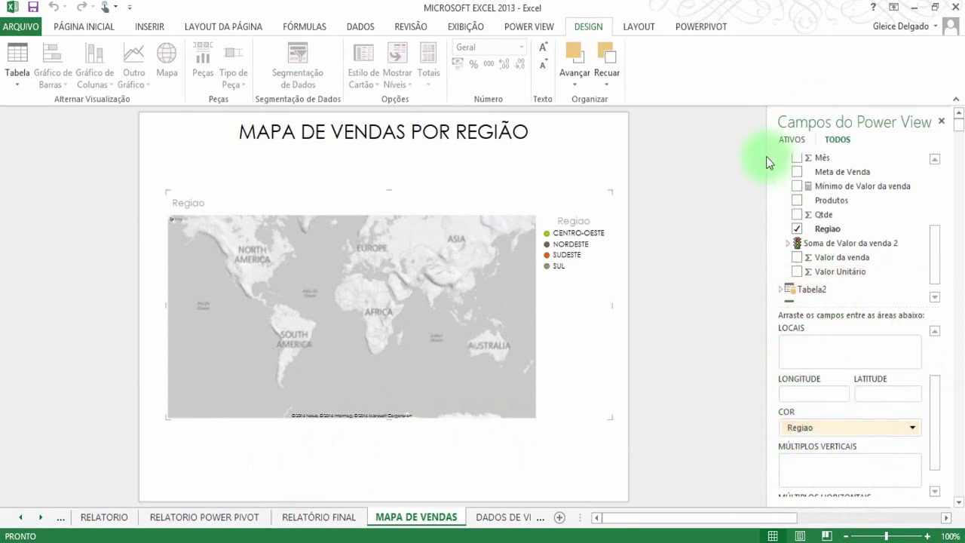
left_click_drag(765, 160, 623, 160)
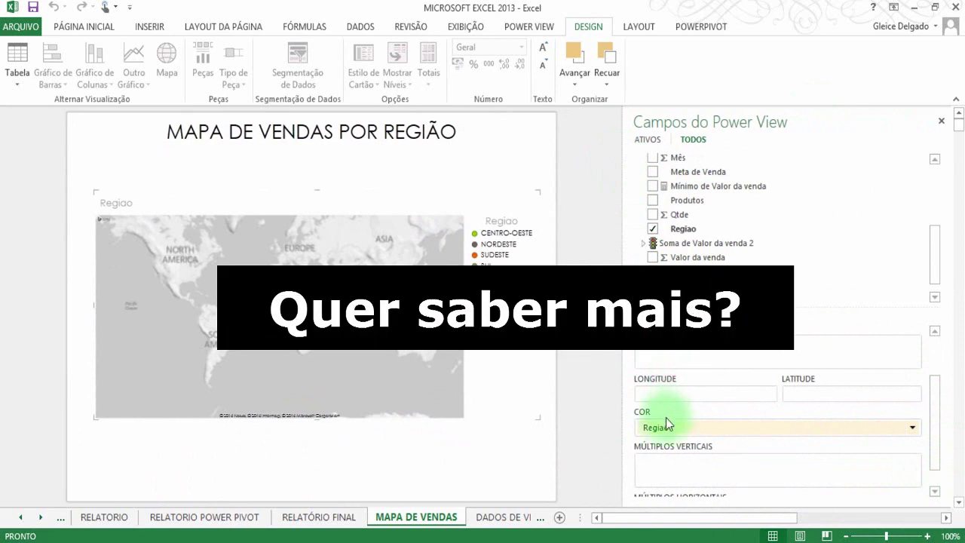
left_click_drag(935, 422, 944, 392)
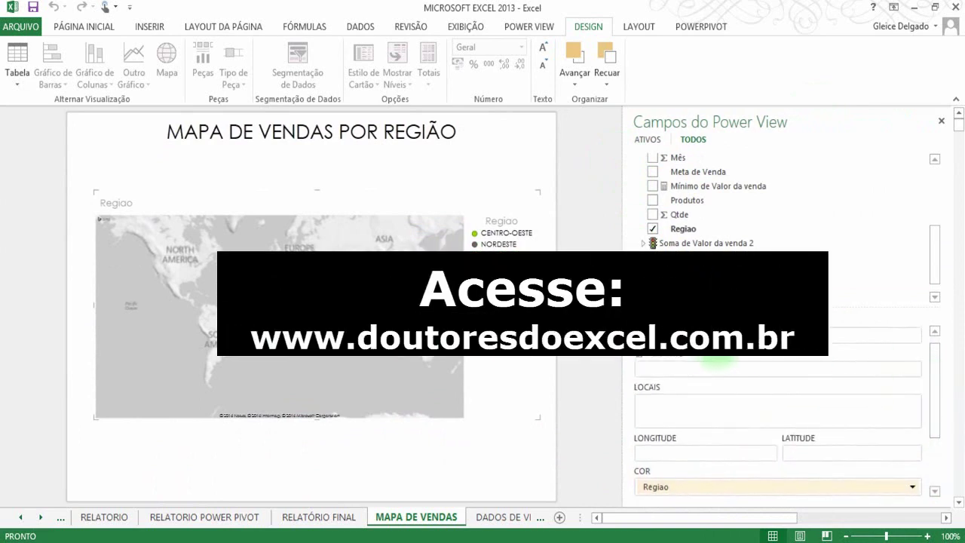